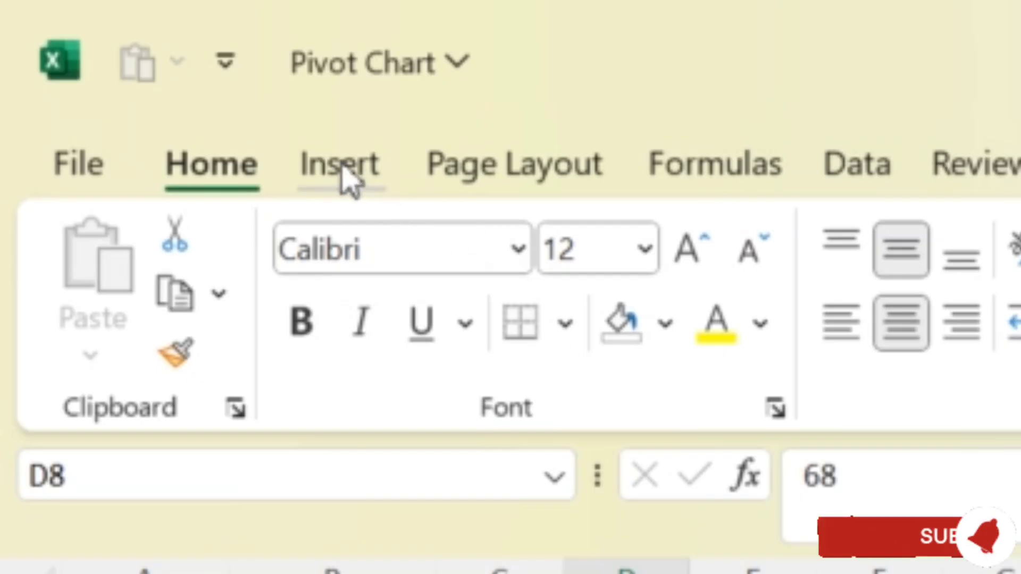
Open the PivotChart options from the Insert tab's Charts group
left_click(341, 166)
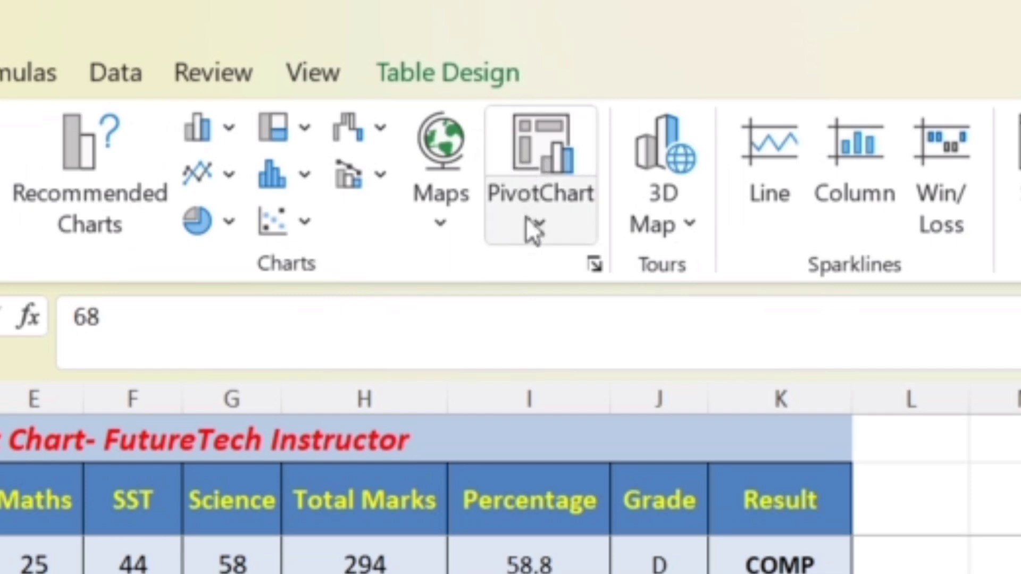
left_click(547, 242)
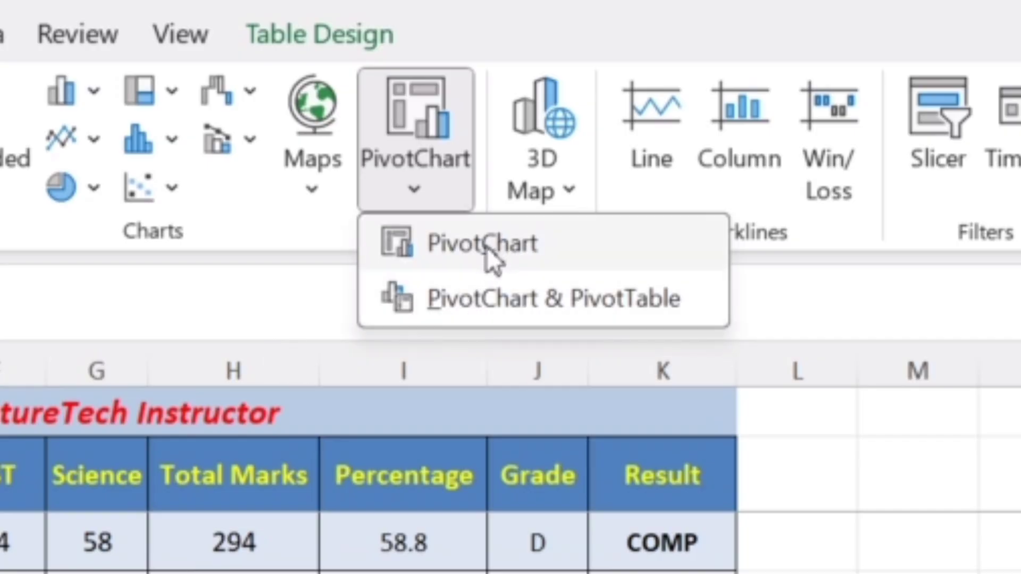
Start a standalone PivotChart from Table1, placing it on a new worksheet
left_click(486, 247)
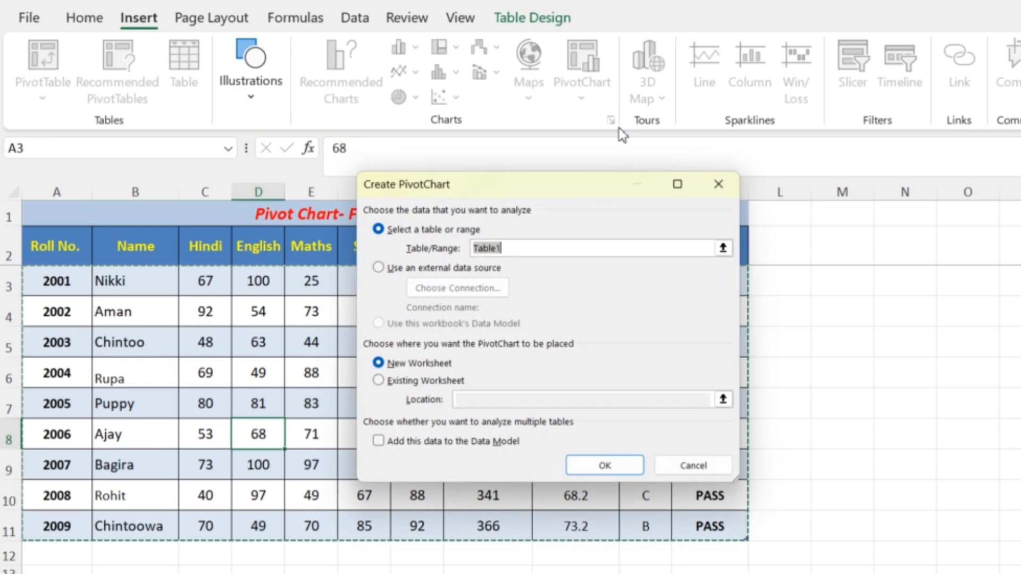
left_click_drag(563, 190, 803, 176)
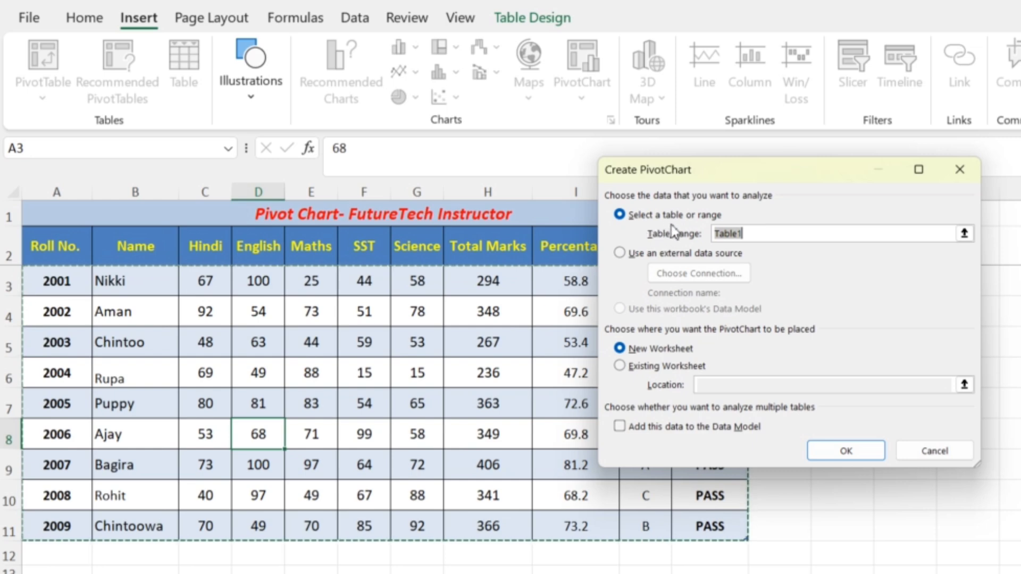
left_click(766, 239)
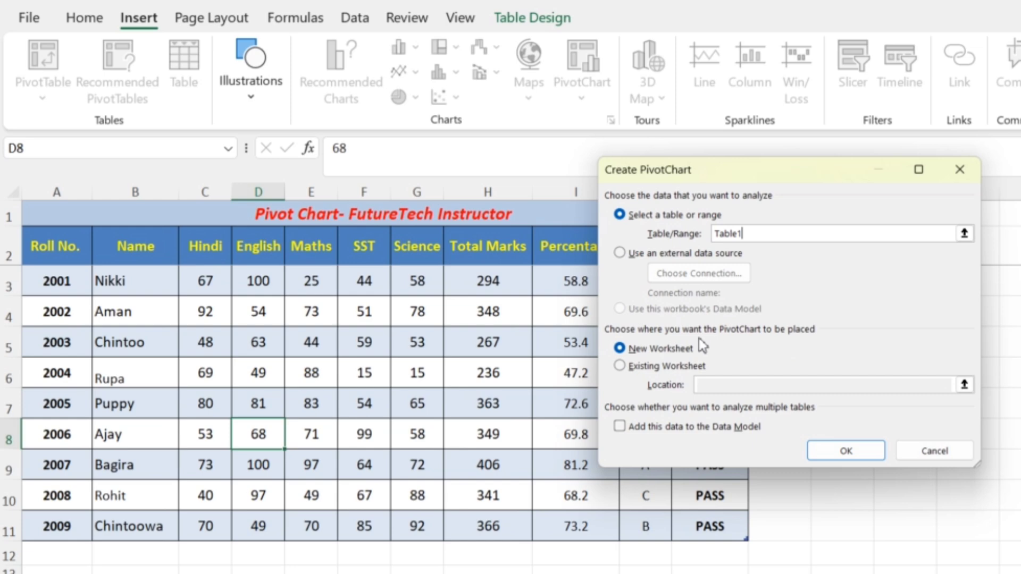
left_click(659, 368)
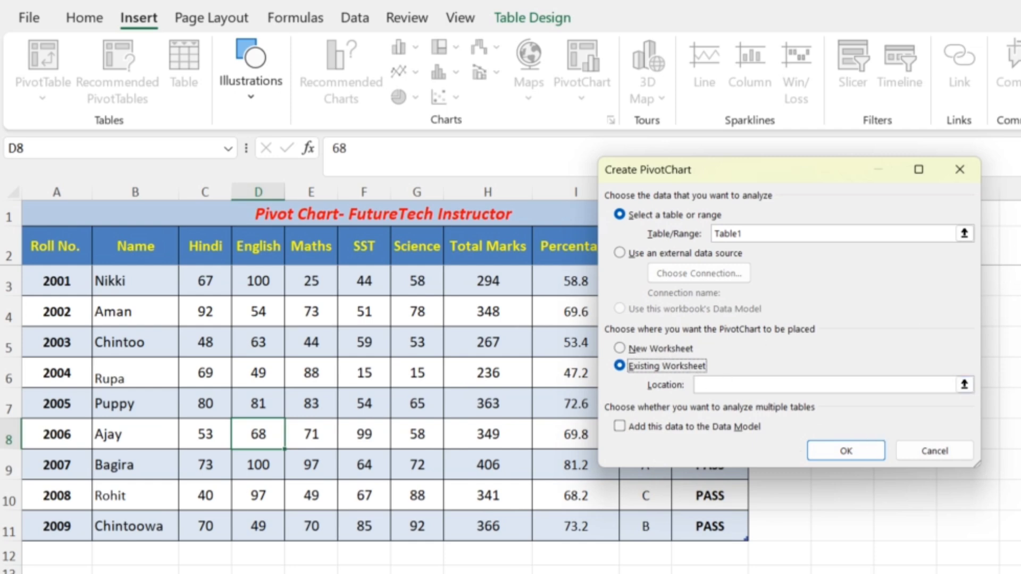
left_click(620, 348)
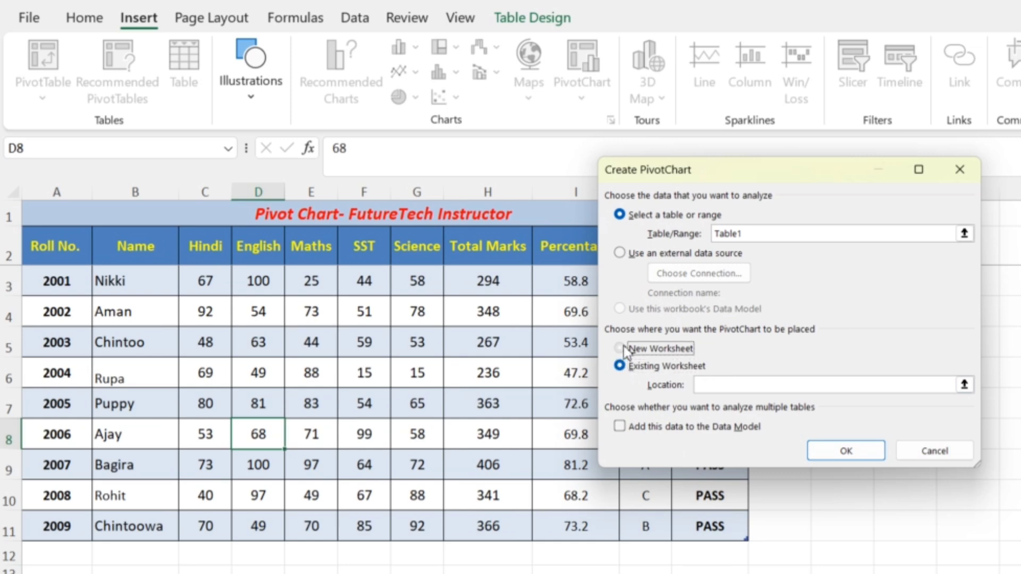
Confirm the Create PivotChart dialog to add Sheet2 with an empty PivotChart
left_click(847, 452)
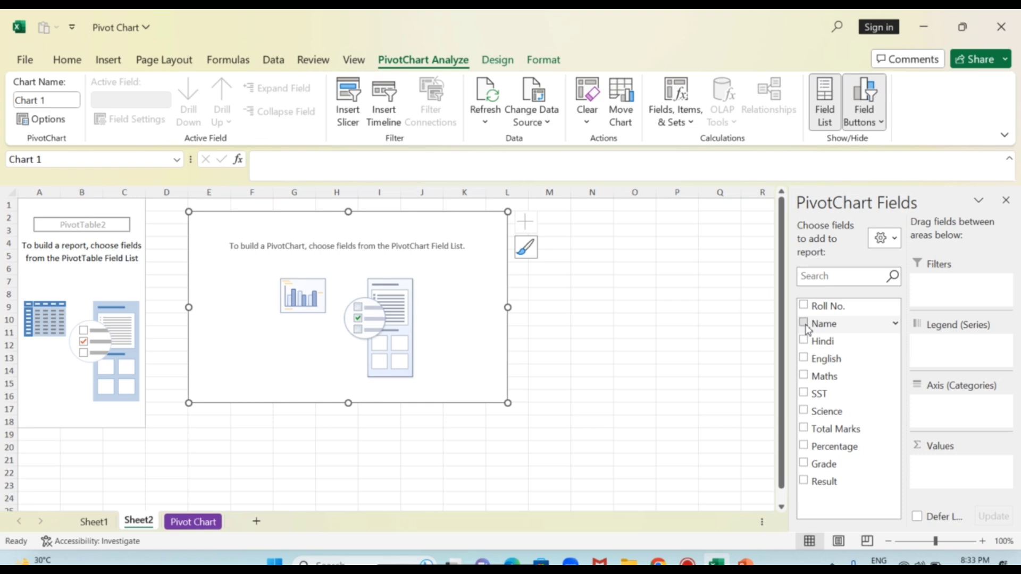
Chart Sum of Percentage by student Name, after briefly trying Total Marks
left_click(804, 324)
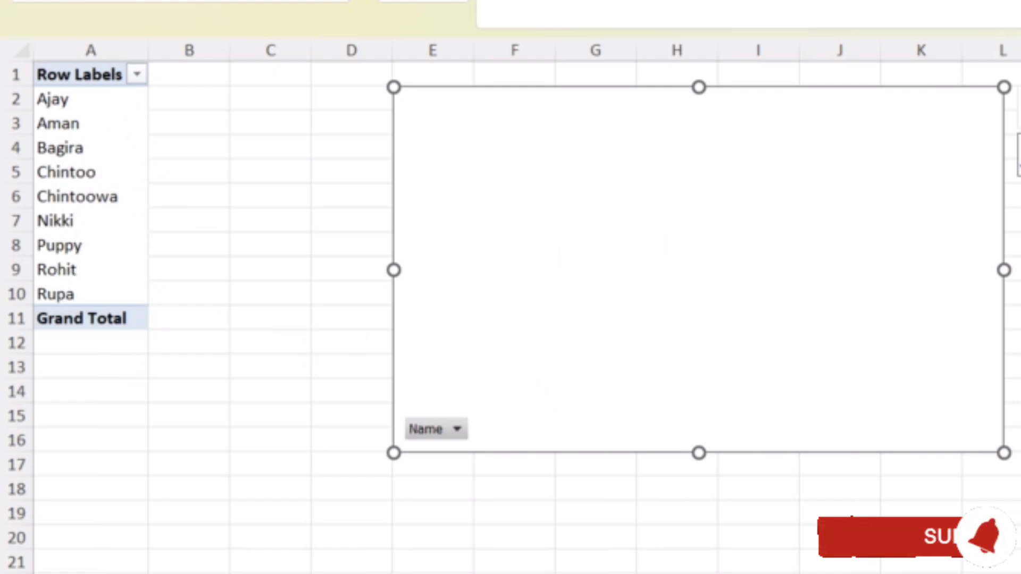
scroll(510, 309, "up", 1)
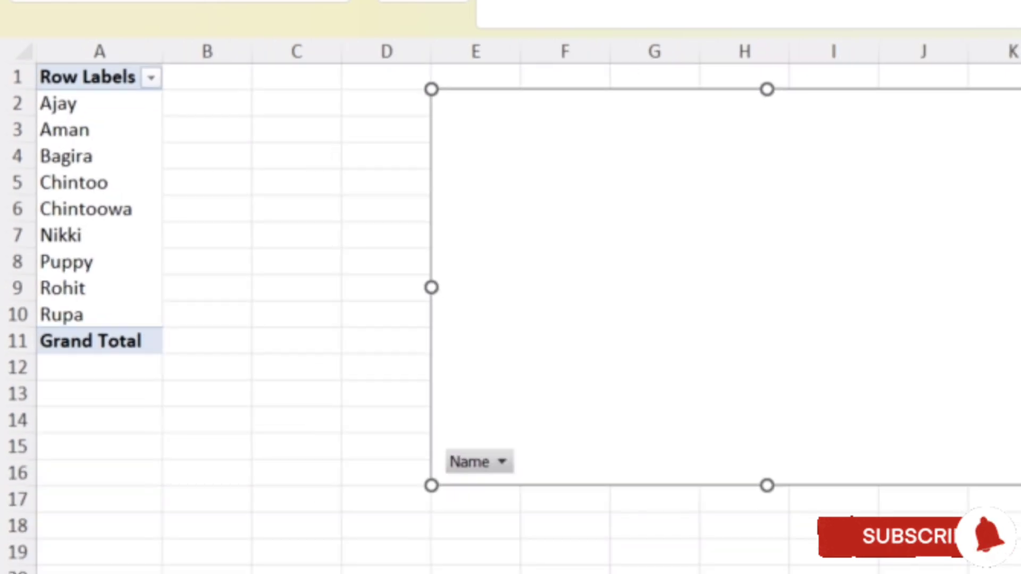
scroll(510, 308, "up", 1)
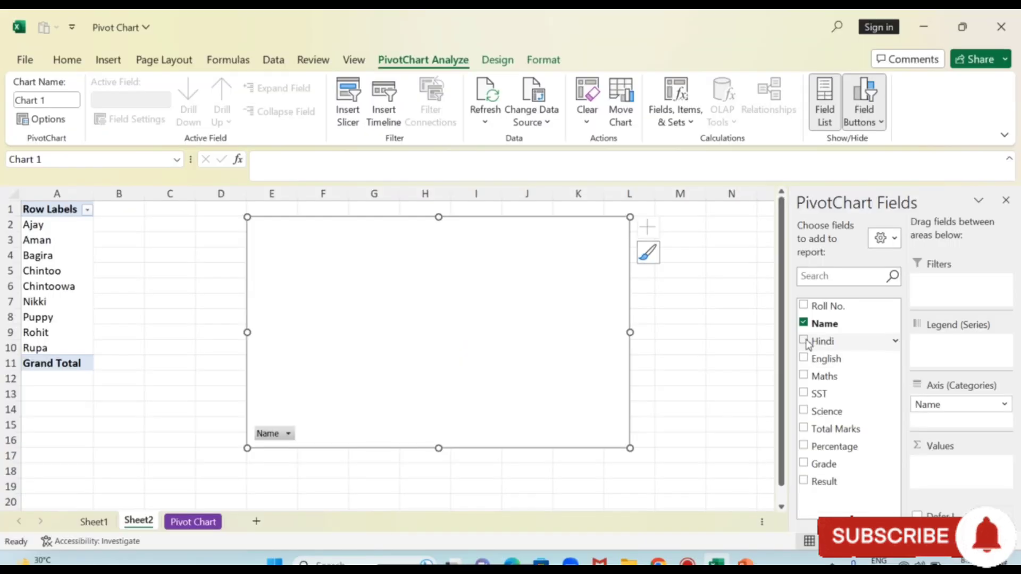
left_click(804, 428)
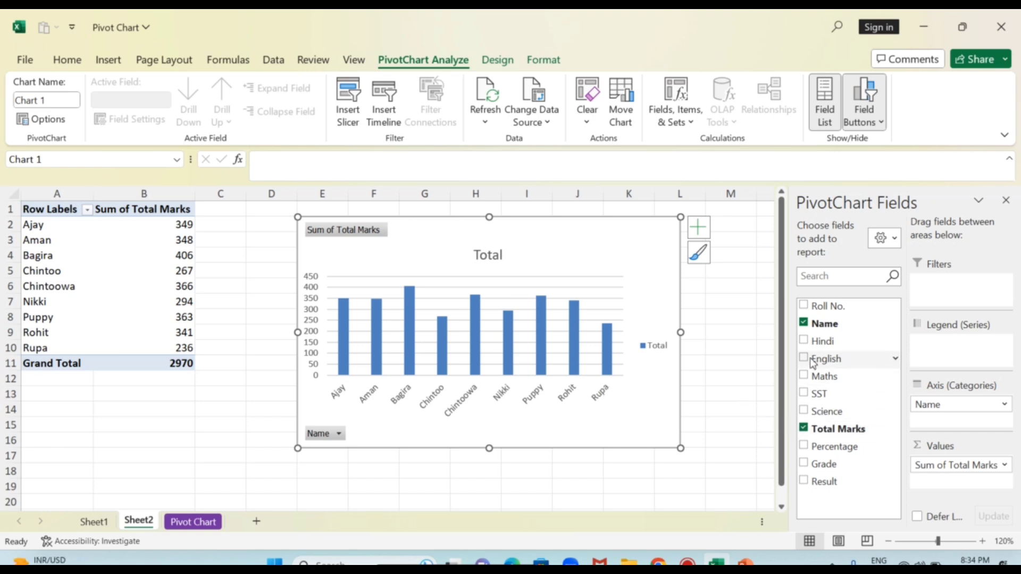
left_click(804, 429)
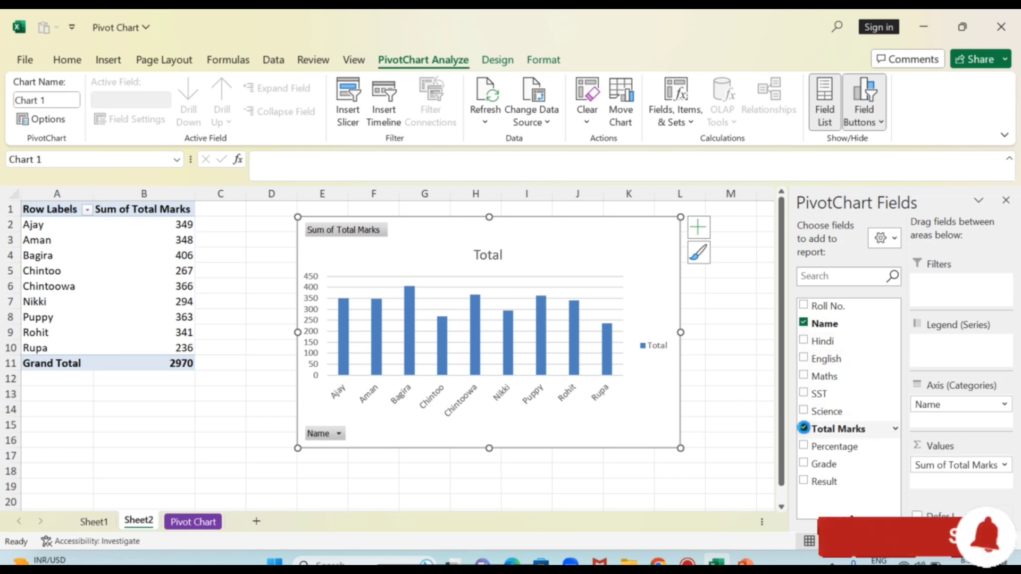
left_click(805, 446)
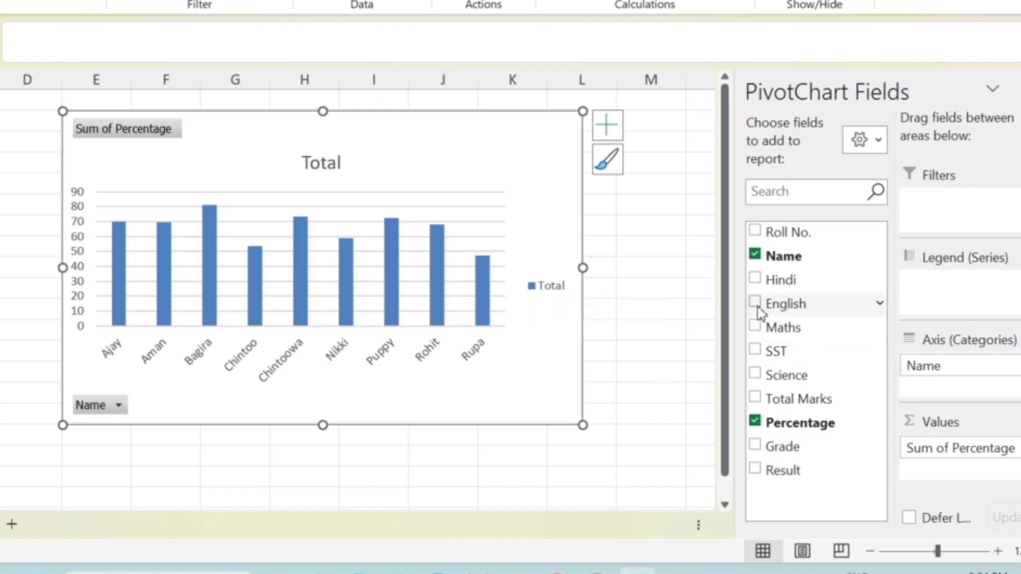
Replace Percentage with Hindi, English, Maths, SST and Science series per student
left_click(756, 422)
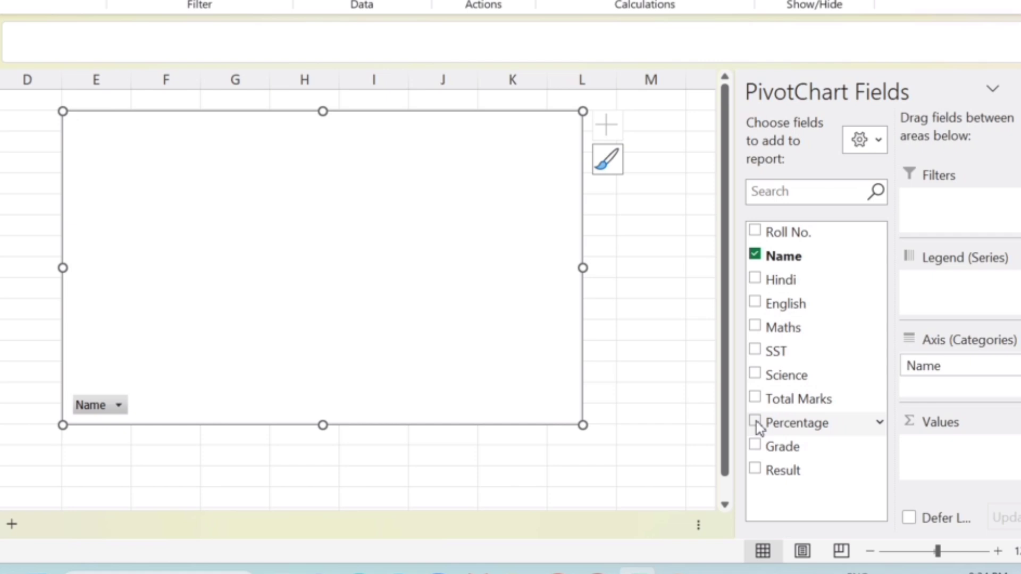
left_click(755, 280)
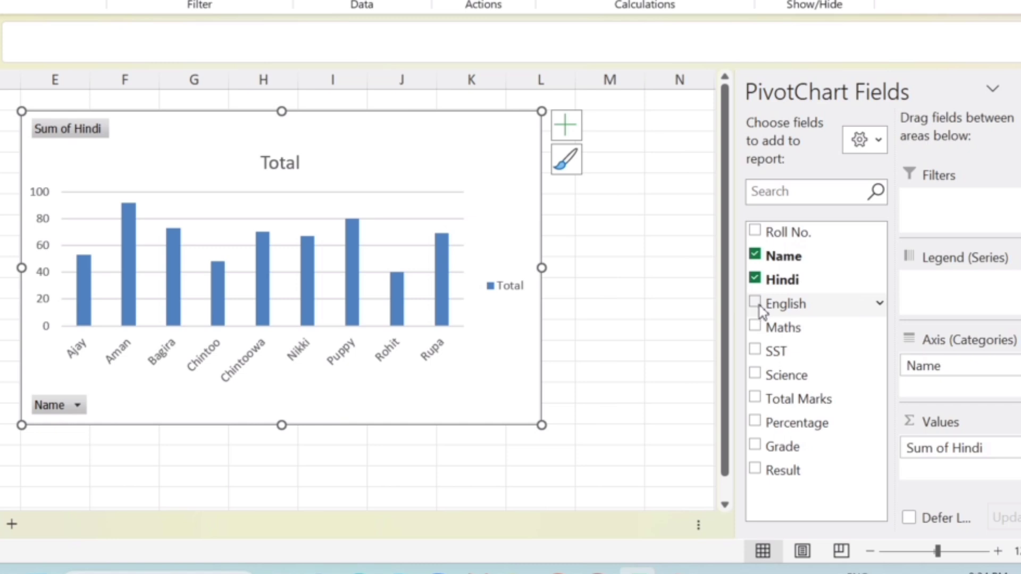
left_click(755, 302)
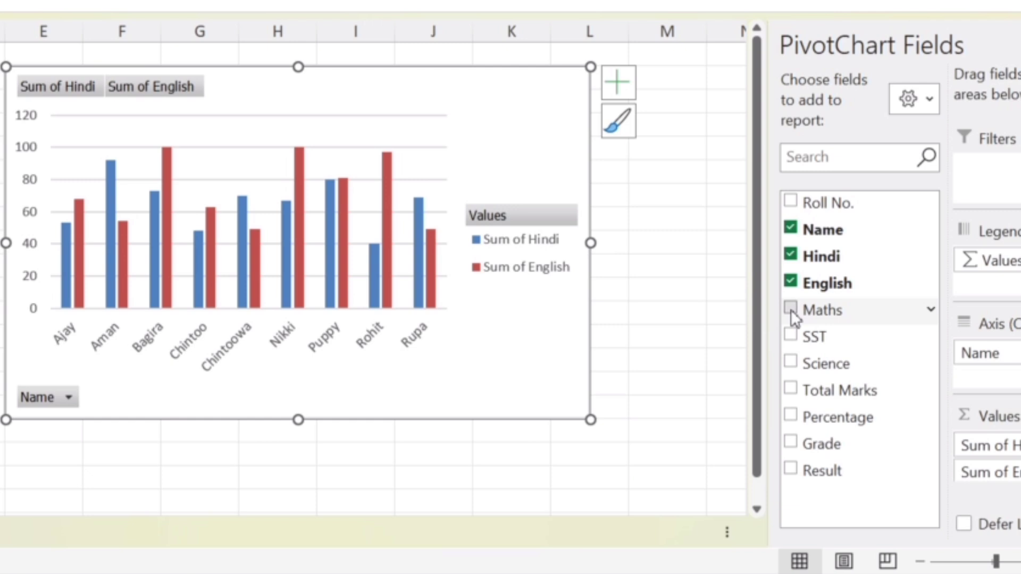
left_click(790, 310)
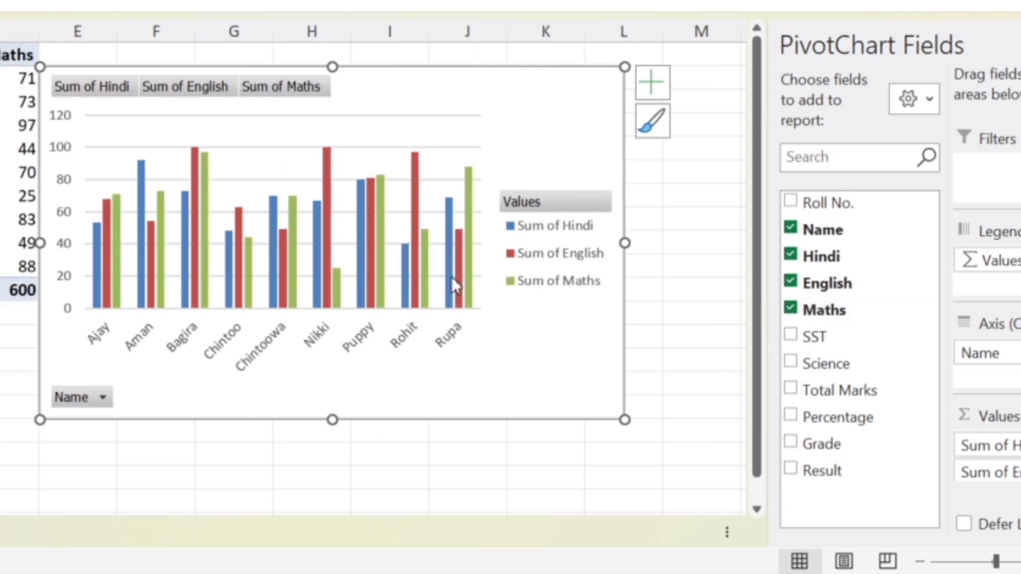
left_click(789, 335)
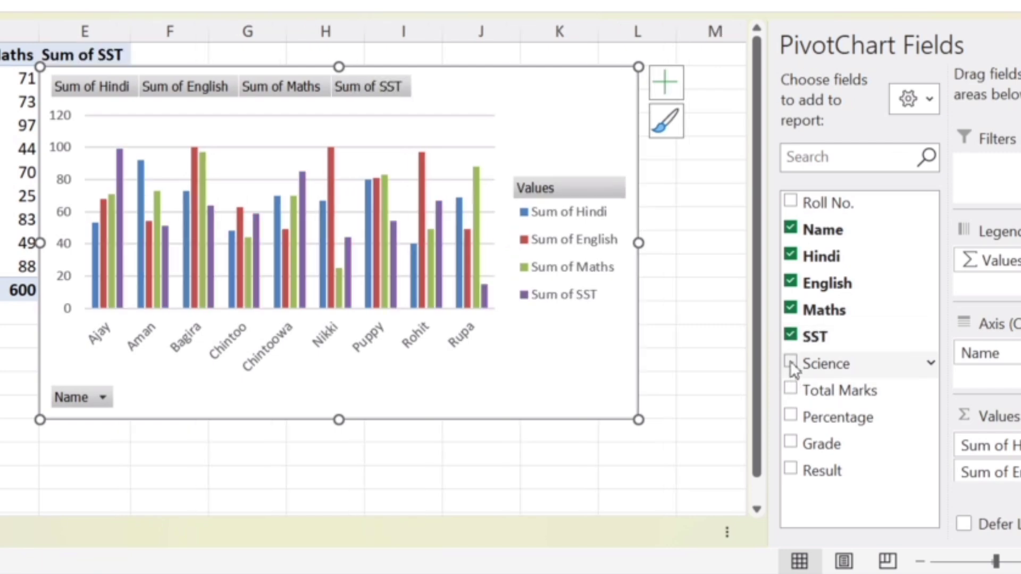
left_click(790, 361)
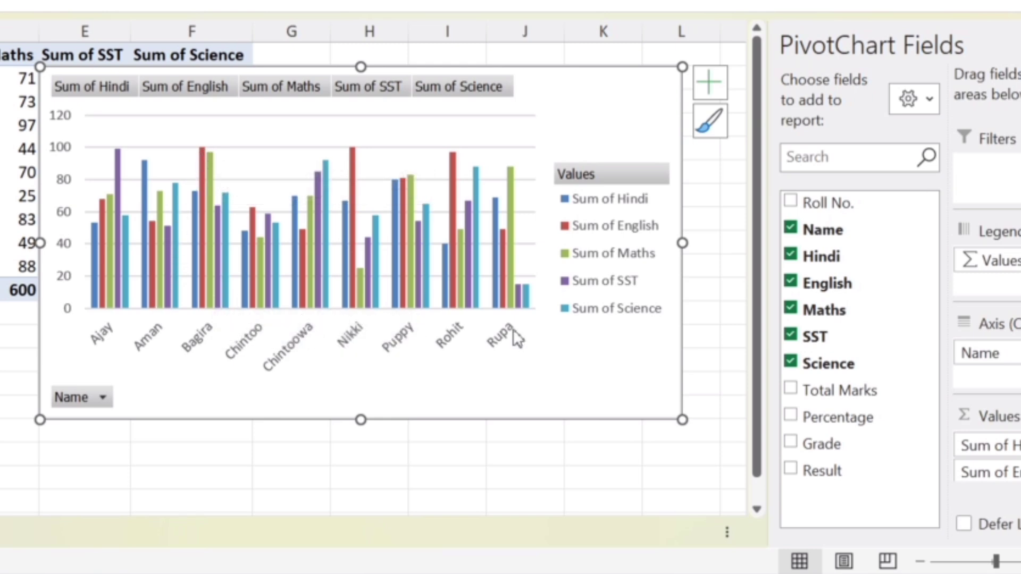
Remove Science, SST, English and Maths, leaving only Sum of Hindi per student
left_click(792, 364)
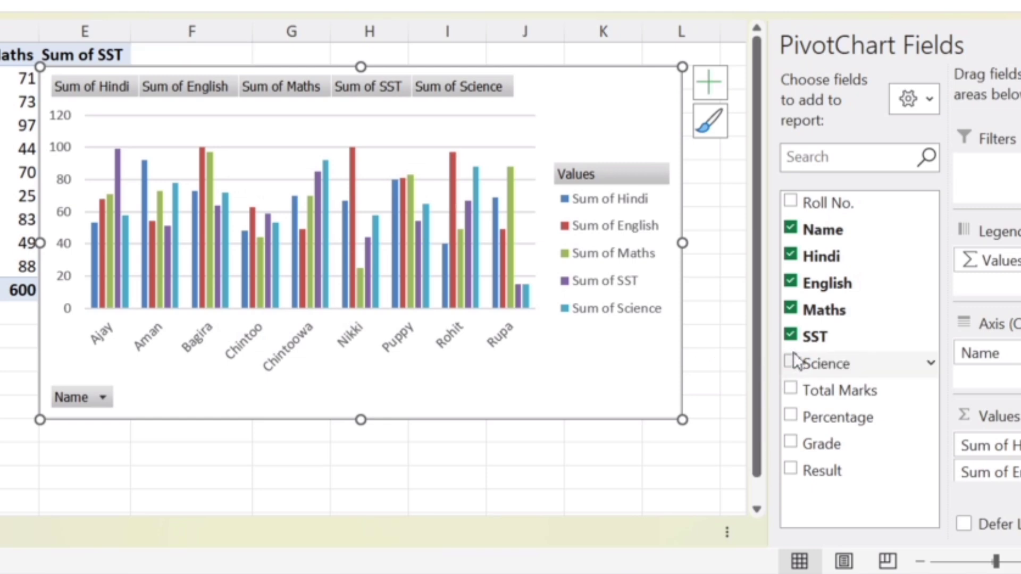
left_click(791, 335)
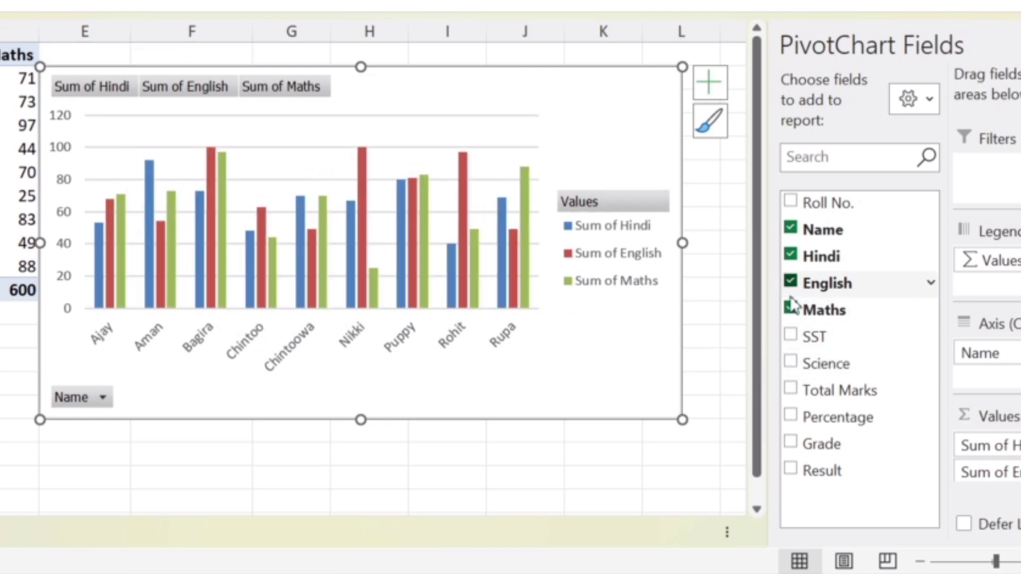
left_click(790, 282)
left_click(791, 309)
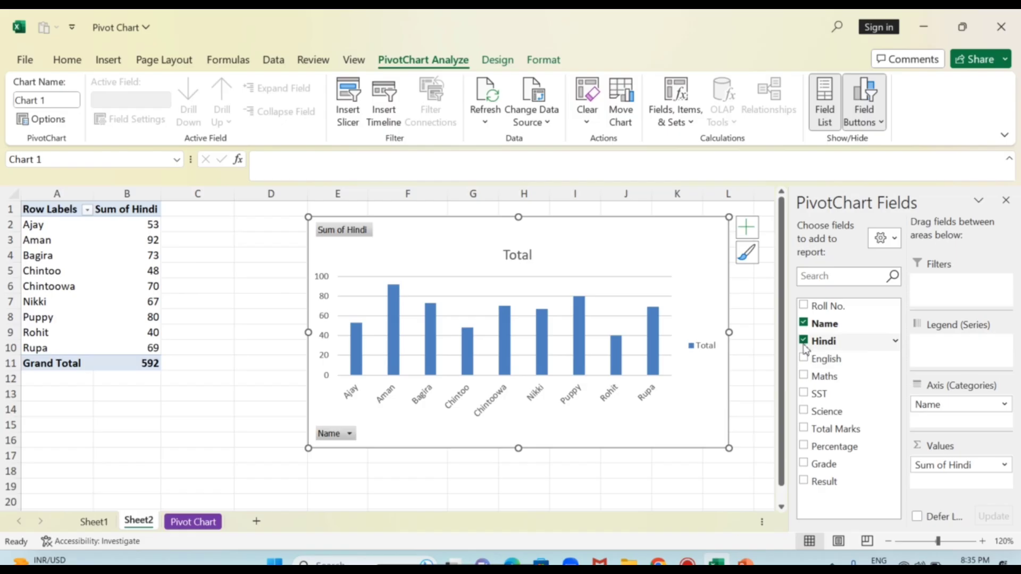
Drop the Name breakdown so the chart shows one Sum of Hindi column of 592
left_click(804, 341)
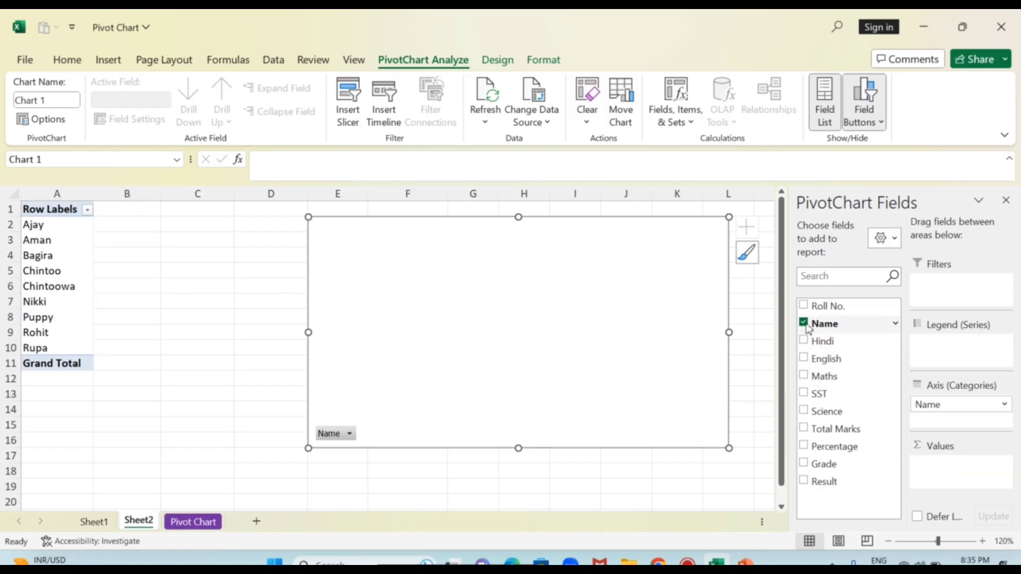
left_click(803, 324)
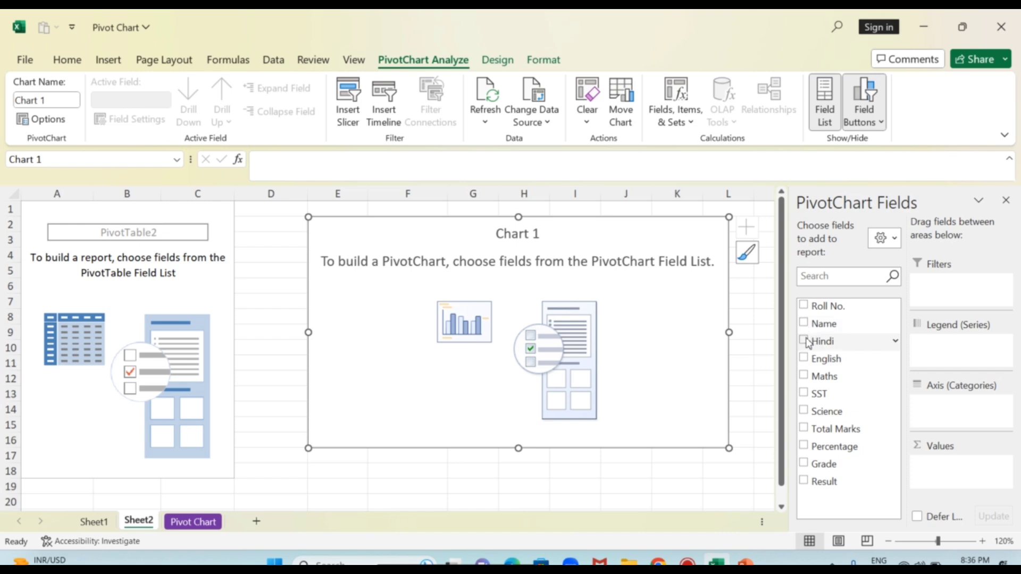
left_click(804, 341)
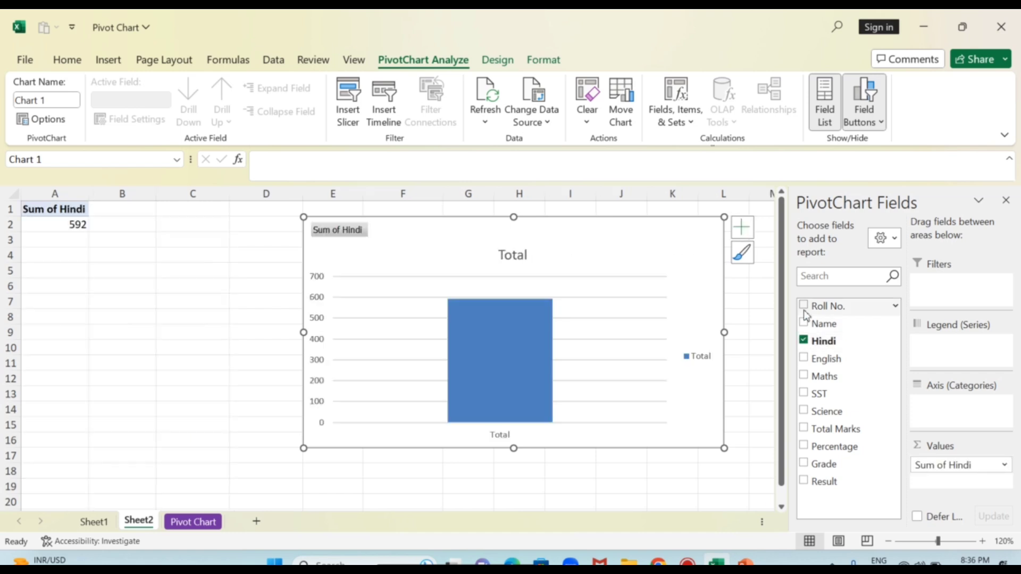
left_click(804, 324)
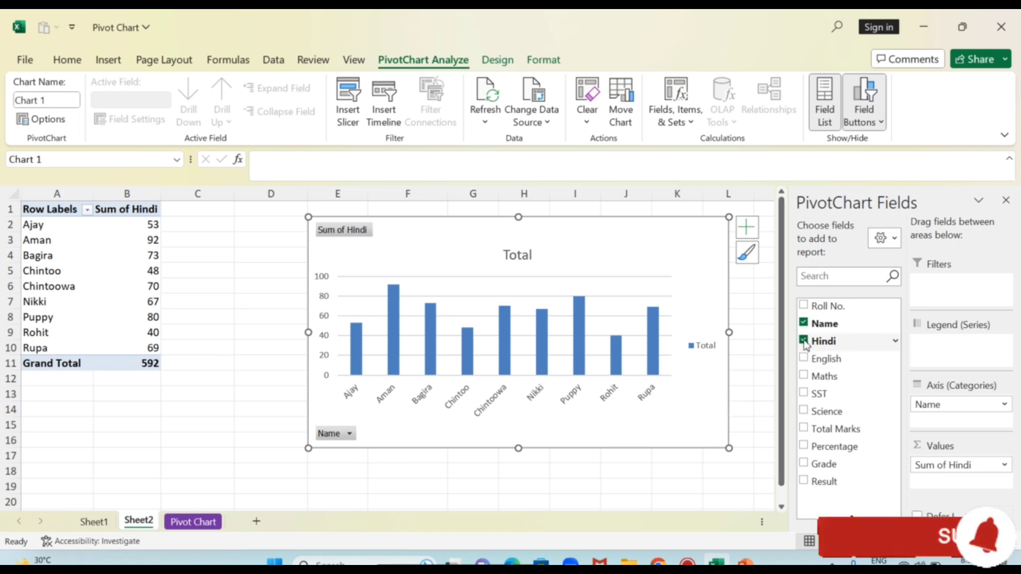
left_click(803, 323)
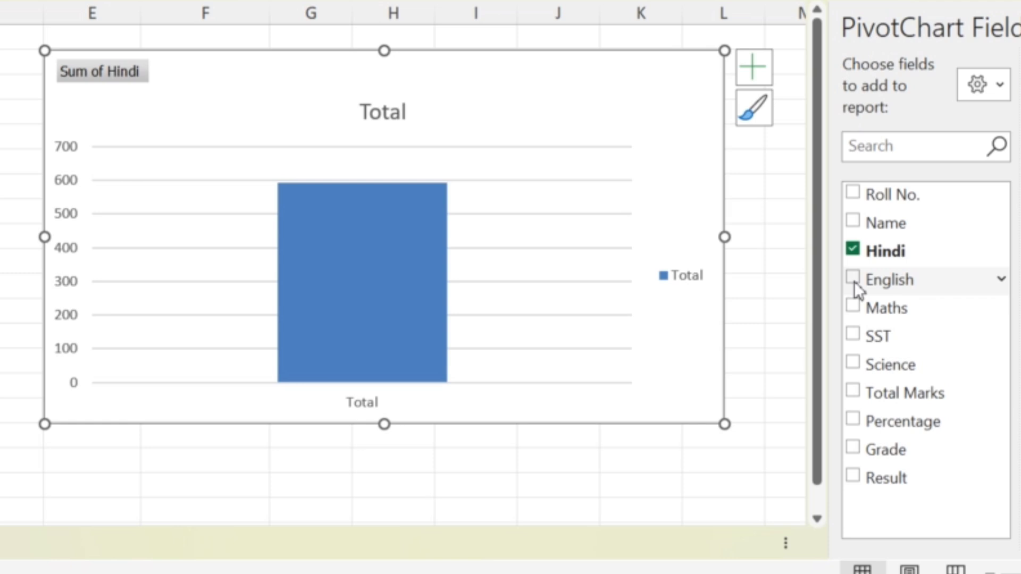
Add English, Maths, SST and Science totals beside Hindi as clustered columns
left_click(853, 278)
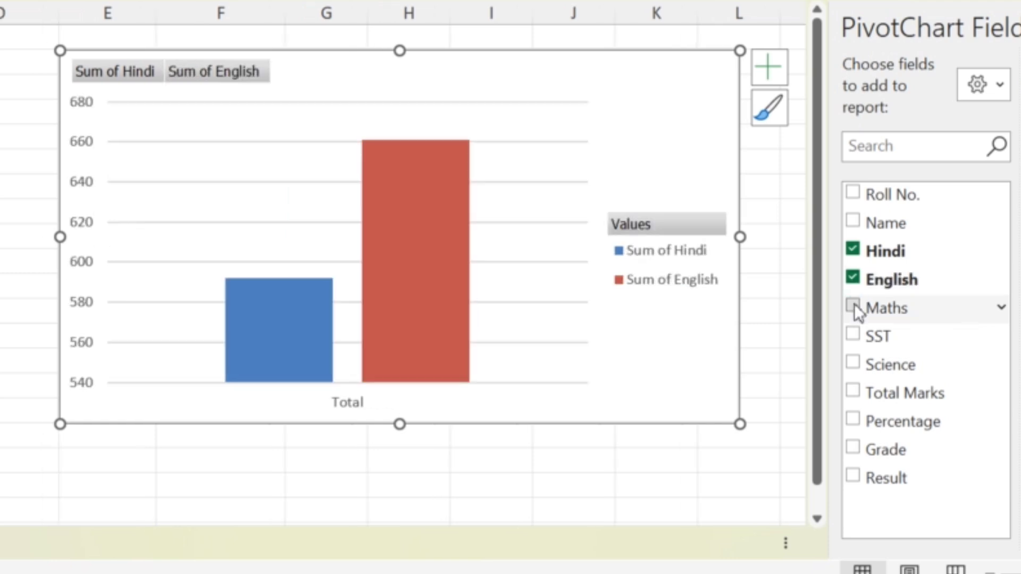
left_click(853, 306)
left_click(853, 335)
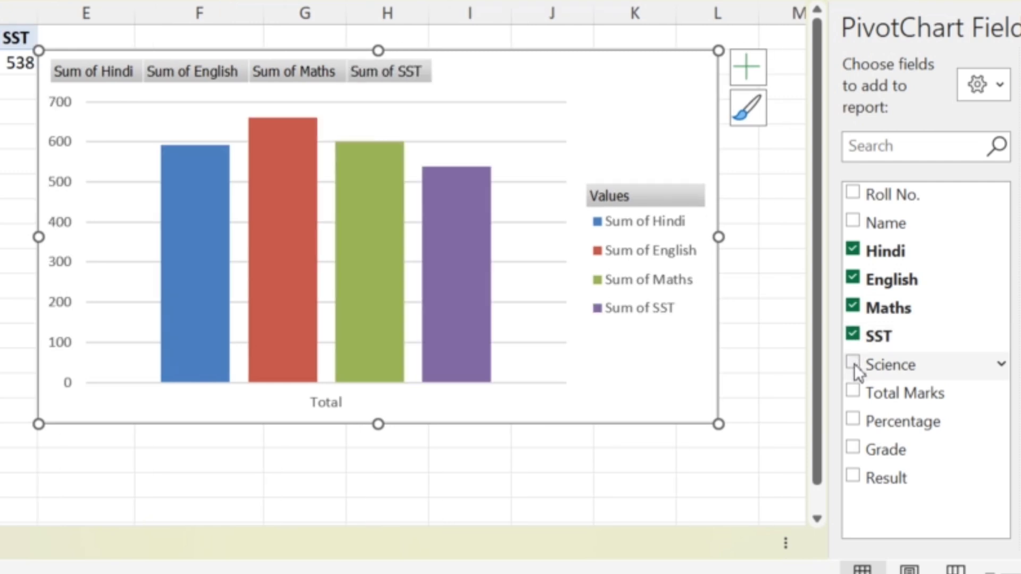
left_click(853, 364)
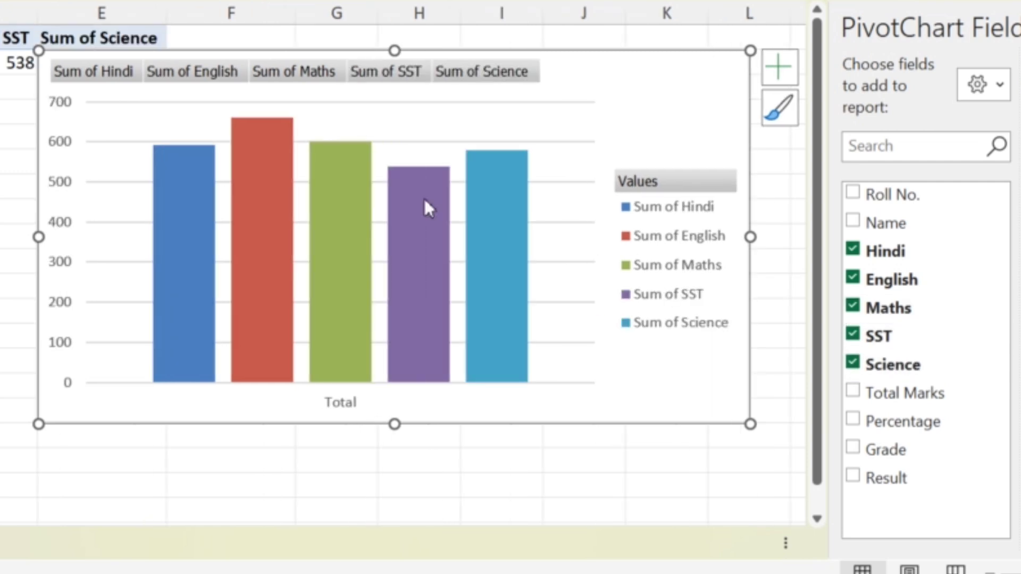